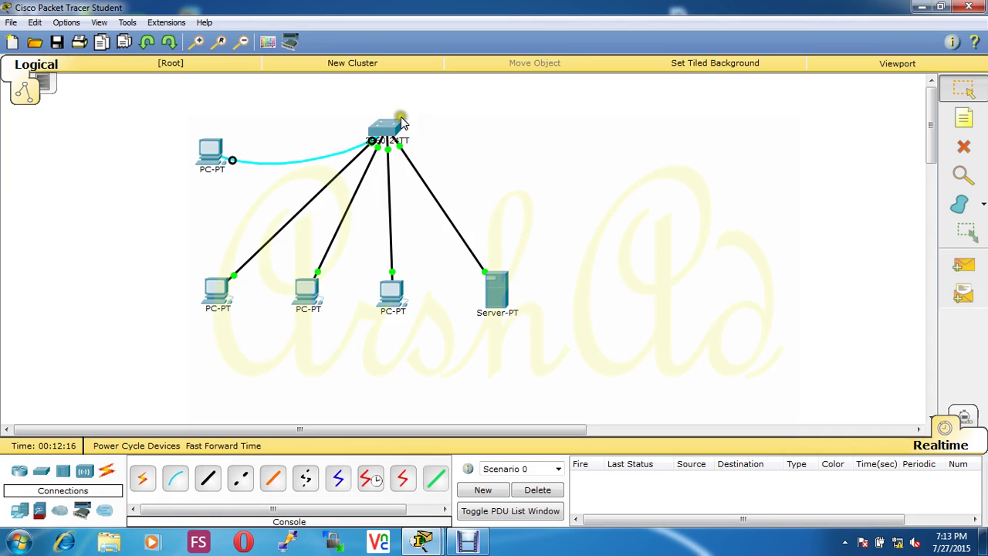
# Step: In PC3's terminal, exit sw1's interface and global configuration modes
pyautogui.moveTo(392, 126)
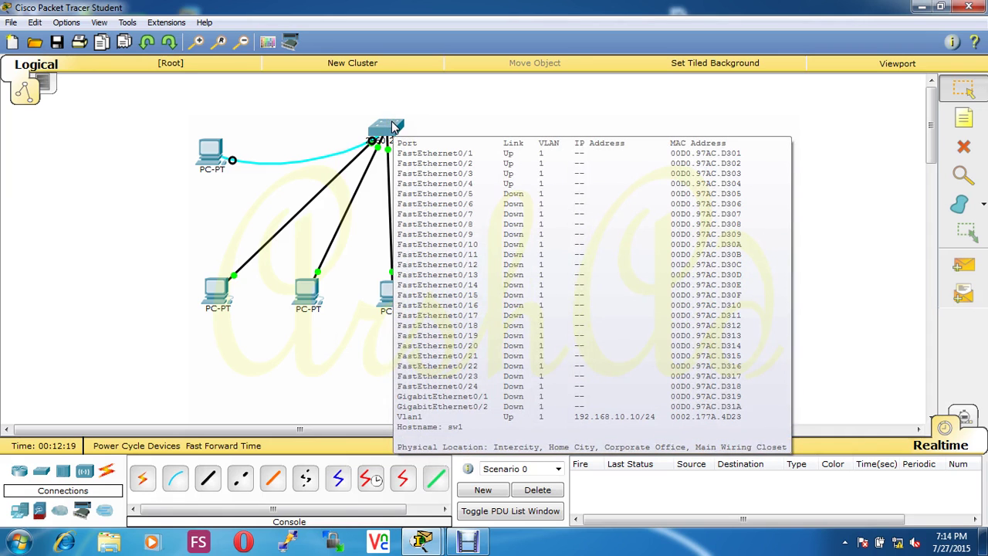
pyautogui.click(210, 152)
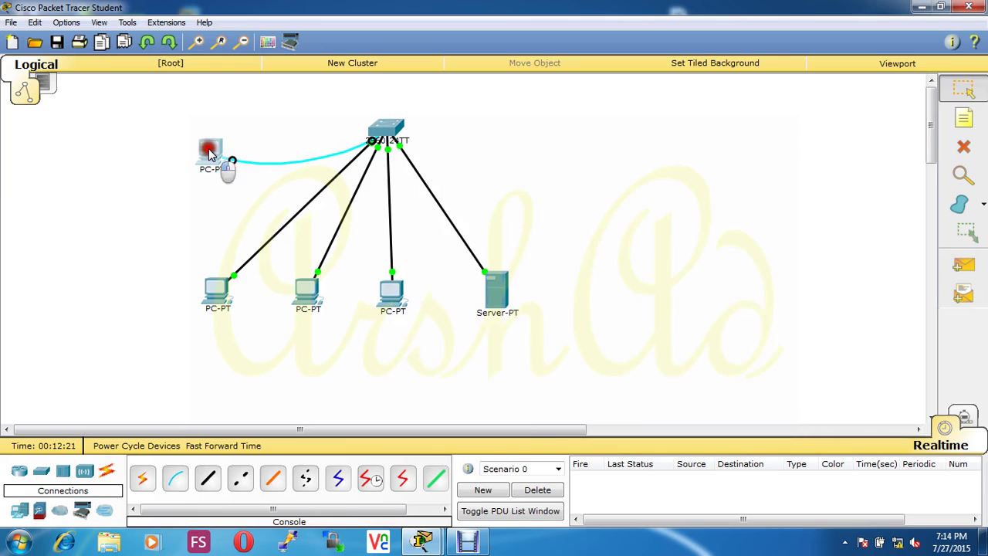
pyautogui.click(668, 415)
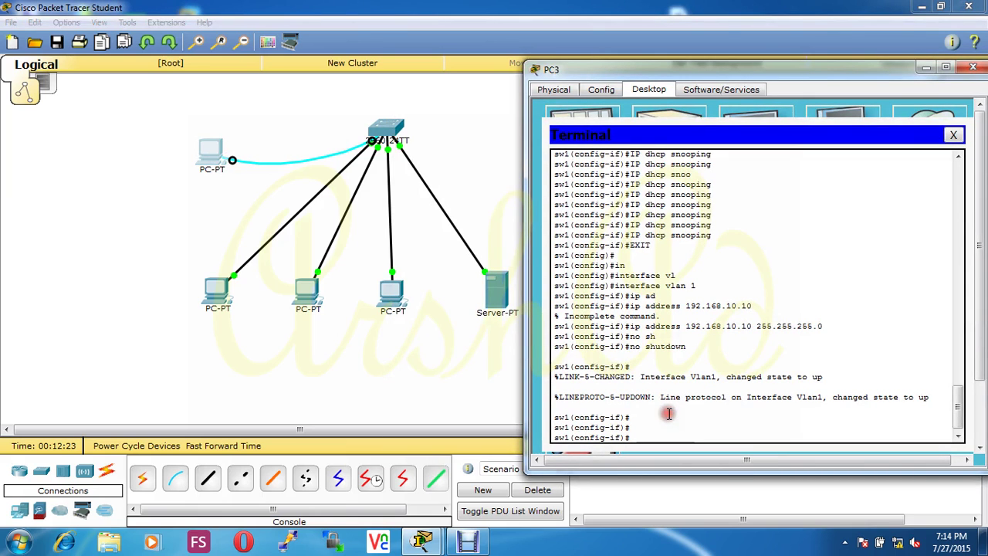
pyautogui.write('exit')
pyautogui.press('Return')
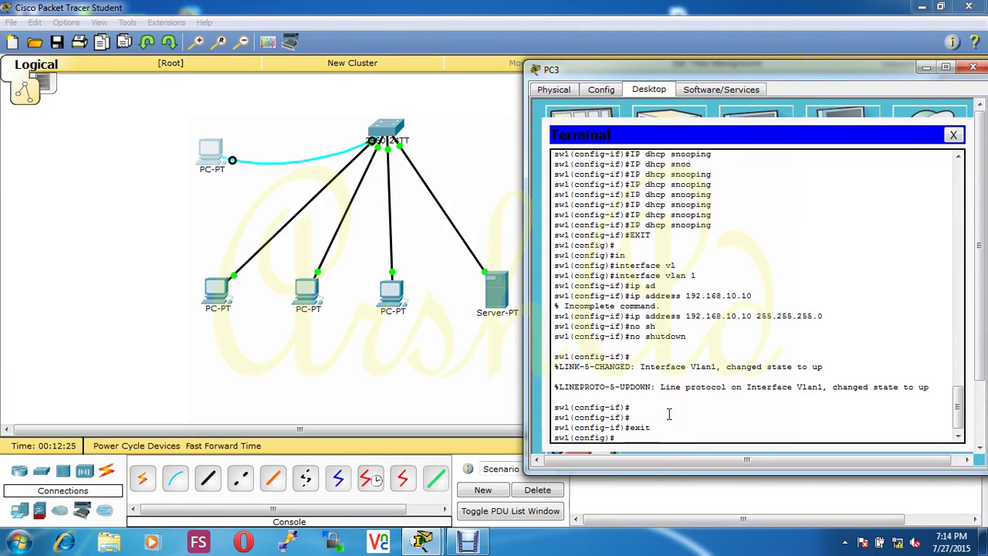
pyautogui.write('exit')
pyautogui.press('Return')
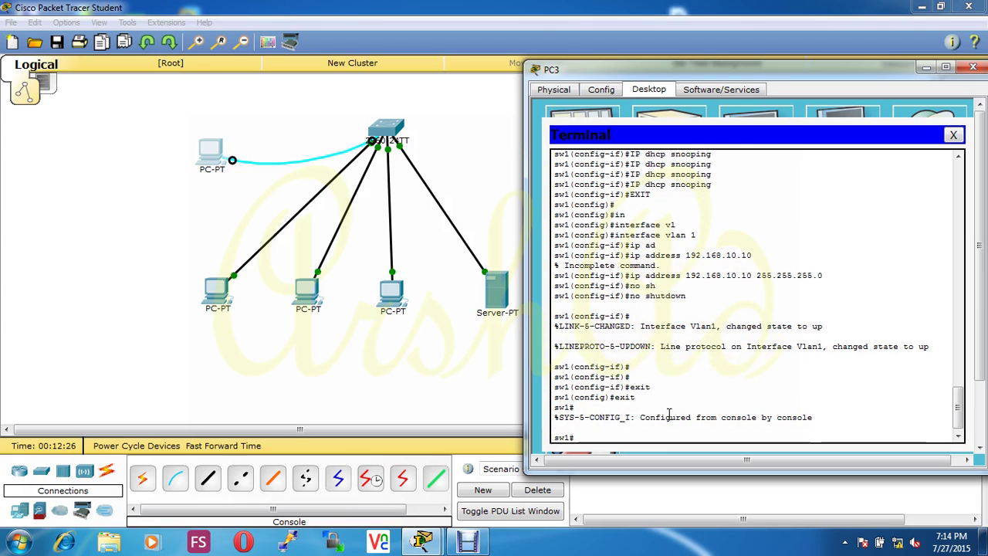
# Step: Run show ip interface brief on sw1 and page through the full interface listing
pyautogui.write('sho')
pyautogui.press('Tab')
pyautogui.write('i')
pyautogui.press('Tab')
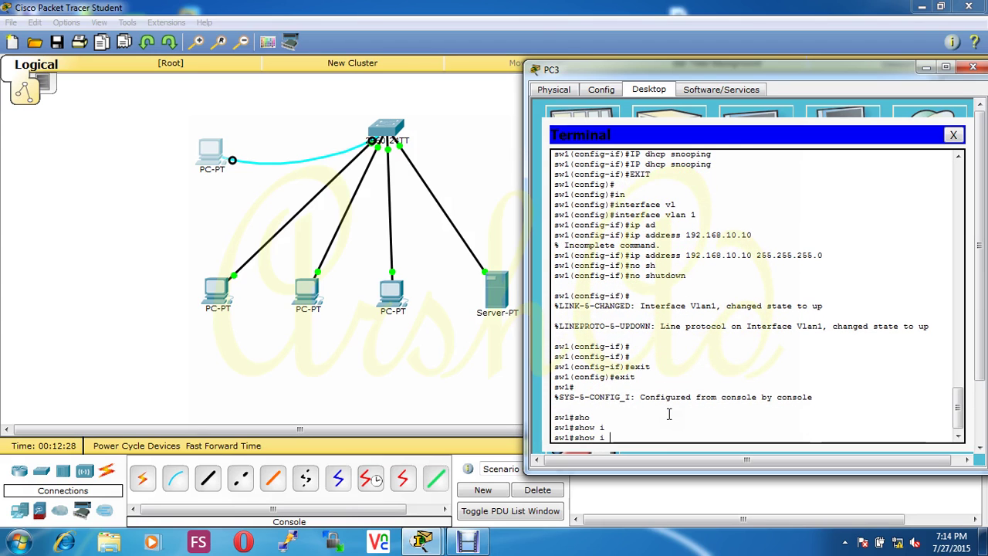
pyautogui.press('BackSpace')
pyautogui.write('p')
pyautogui.press('Tab')
pyautogui.press('Tab')
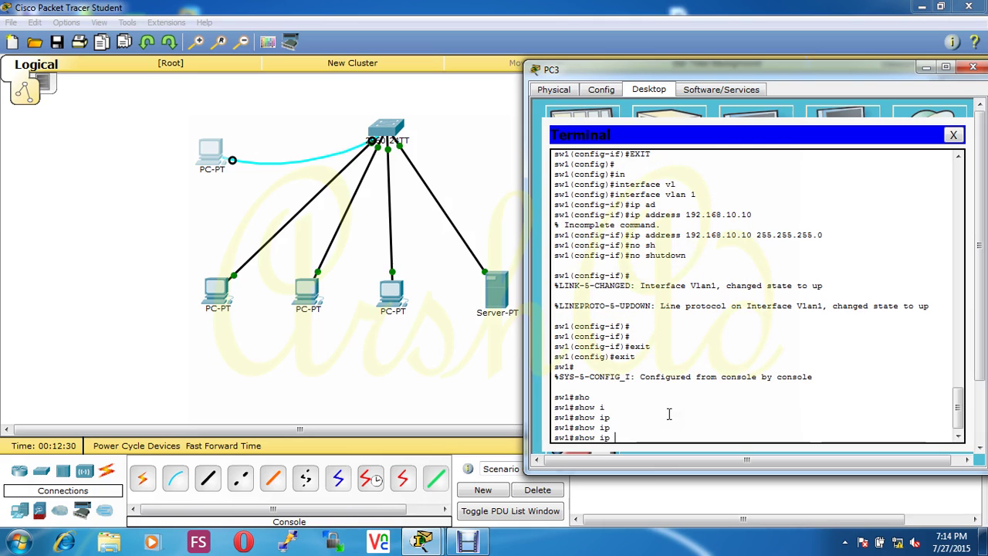
pyautogui.write('in')
pyautogui.press('Tab')
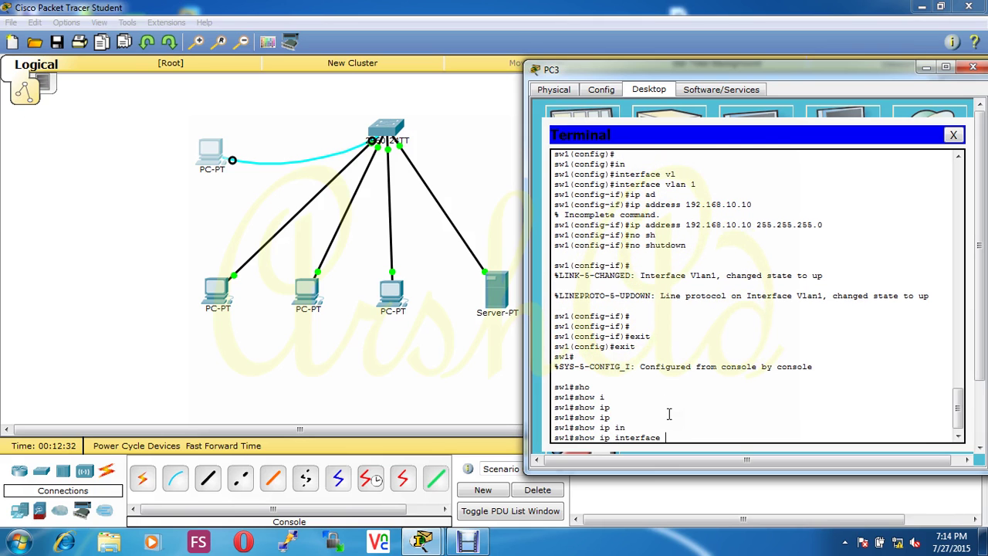
pyautogui.write('br')
pyautogui.press('Tab')
pyautogui.press('Return')
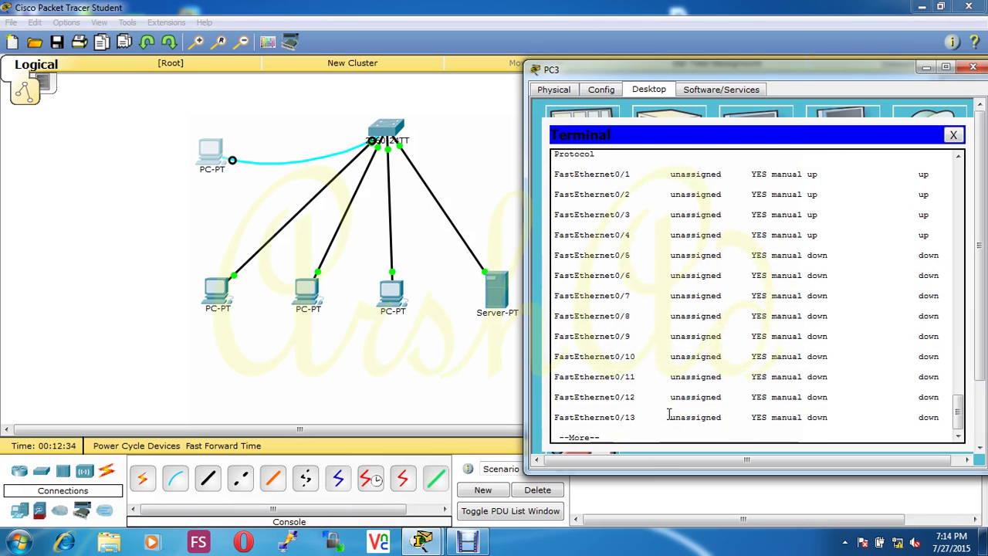
pyautogui.press('Return')
pyautogui.press('Return')
pyautogui.press('Return')
pyautogui.press('Return')
pyautogui.press('Return')
pyautogui.press('Return')
pyautogui.press('Return')
pyautogui.press('Return')
pyautogui.press('Return')
pyautogui.press('Return')
pyautogui.press('Return')
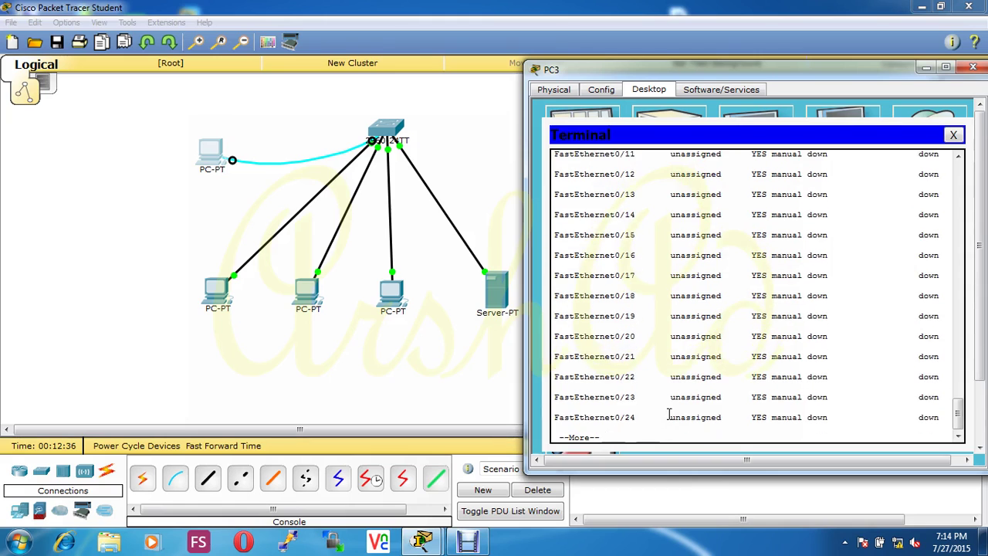
pyautogui.press('Return')
pyautogui.press('Return')
pyautogui.press('Return')
pyautogui.press('Return')
pyautogui.press('Return')
pyautogui.press('Return')
pyautogui.press('Return')
pyautogui.press('Return')
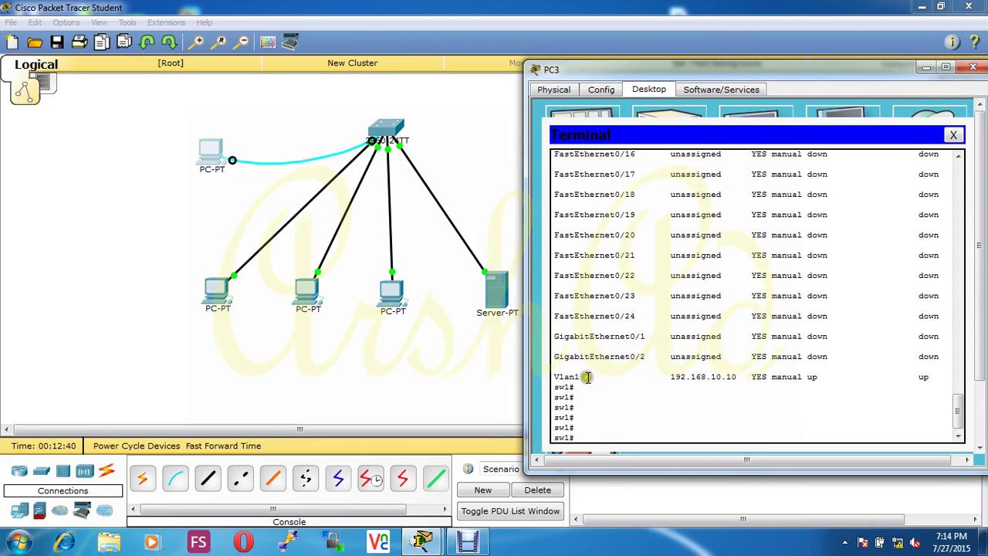
# Step: Highlight the Vlan1 entry at 192.168.10.10, then close the PC3 window
pyautogui.click(556, 376)
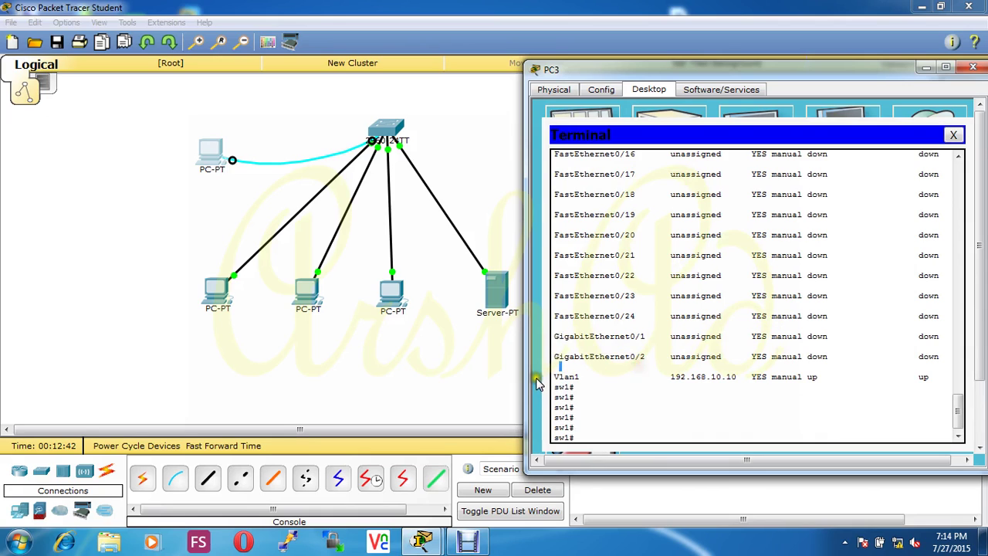
pyautogui.moveTo(558, 375); pyautogui.dragTo(584, 372)
pyautogui.click(677, 375)
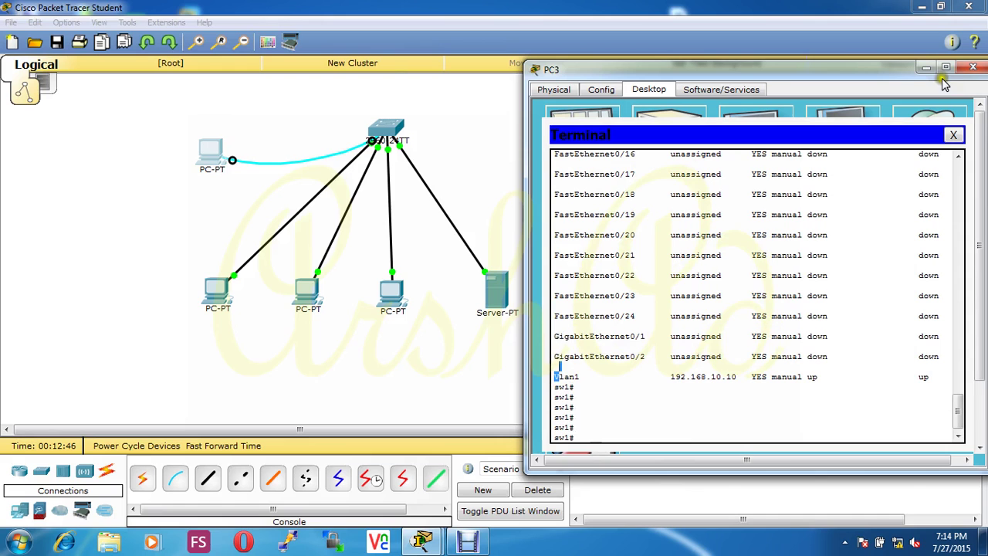
pyautogui.click(970, 70)
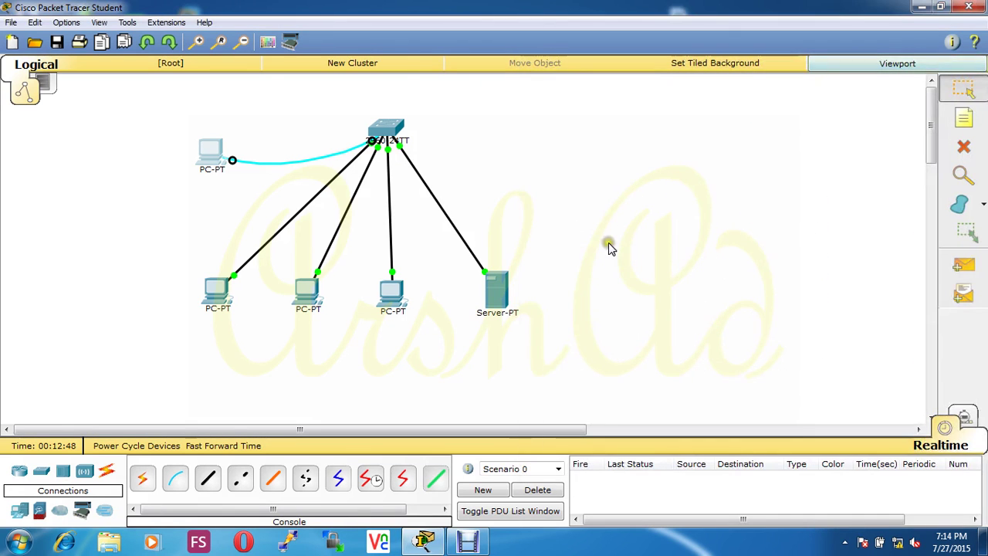
# Step: Reopen PC3's terminal to sw1 and enter global configuration mode with configure terminal
pyautogui.click(213, 156)
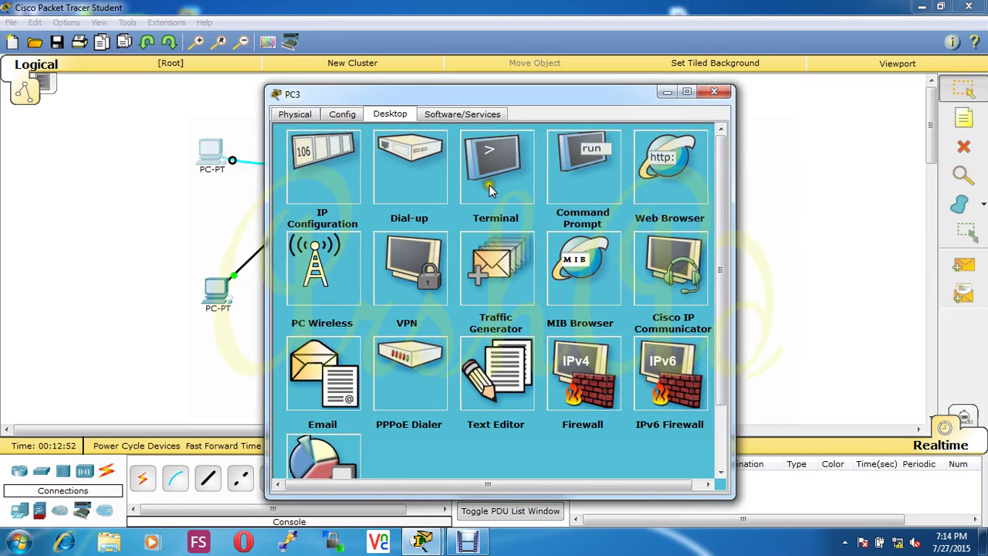
pyautogui.click(486, 179)
pyautogui.click(500, 294)
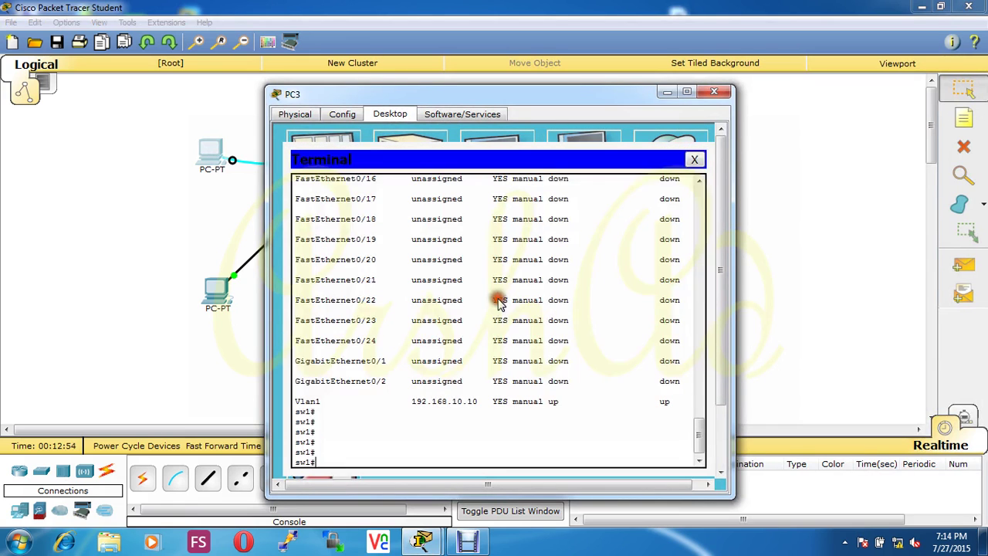
pyautogui.moveTo(538, 99); pyautogui.dragTo(869, 47)
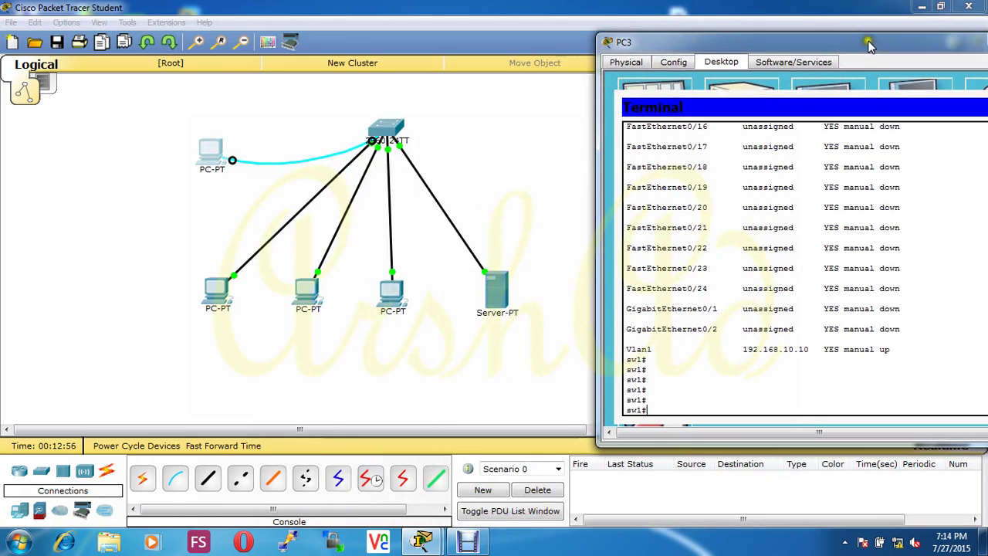
pyautogui.write('conf')
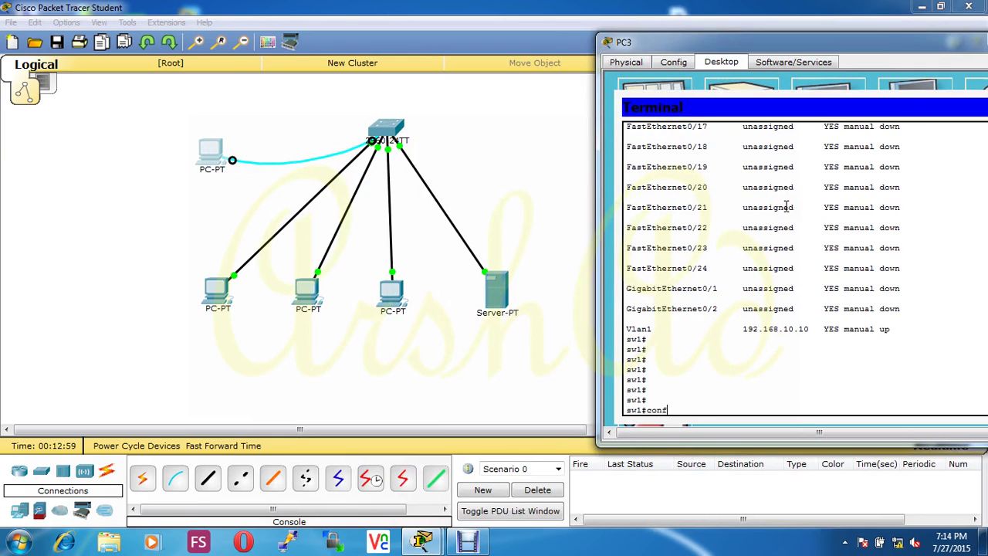
pyautogui.press('Tab')
pyautogui.write('ter')
pyautogui.press('Tab')
pyautogui.press('Return')
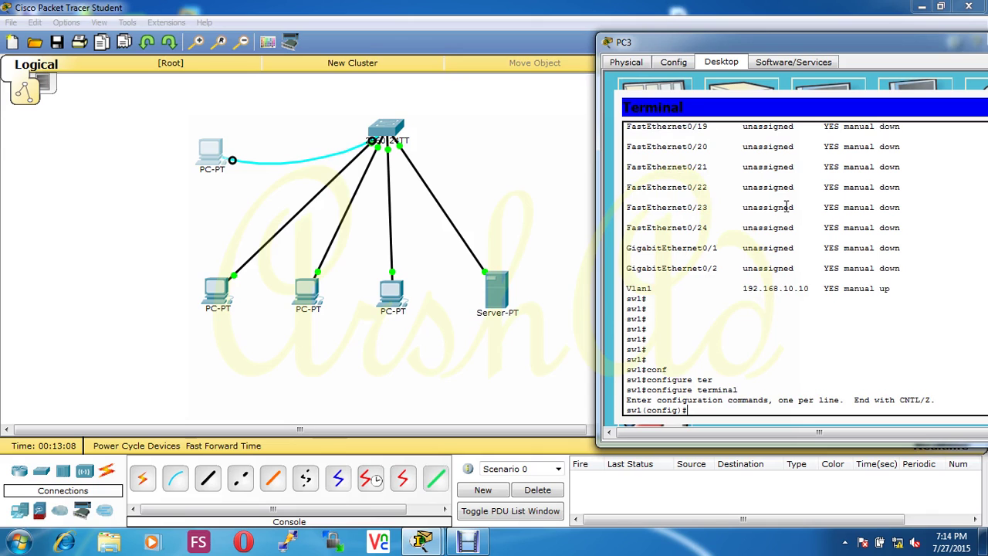
# Step: Under line vty 0 15, set the VTY line password and enable login
pyautogui.write('lin')
pyautogui.press('Tab')
pyautogui.write('vt')
pyautogui.press('Tab')
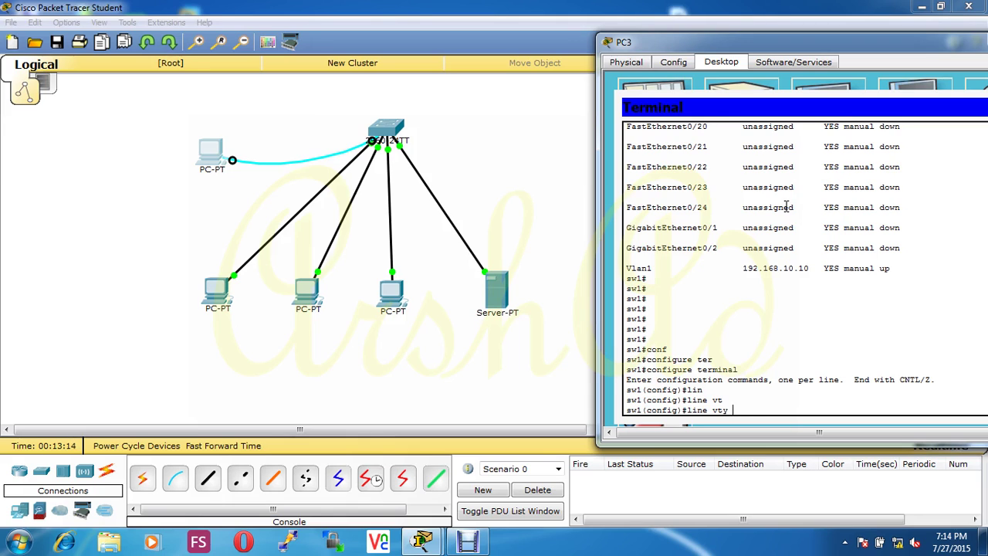
pyautogui.write('0 15')
pyautogui.press('Return')
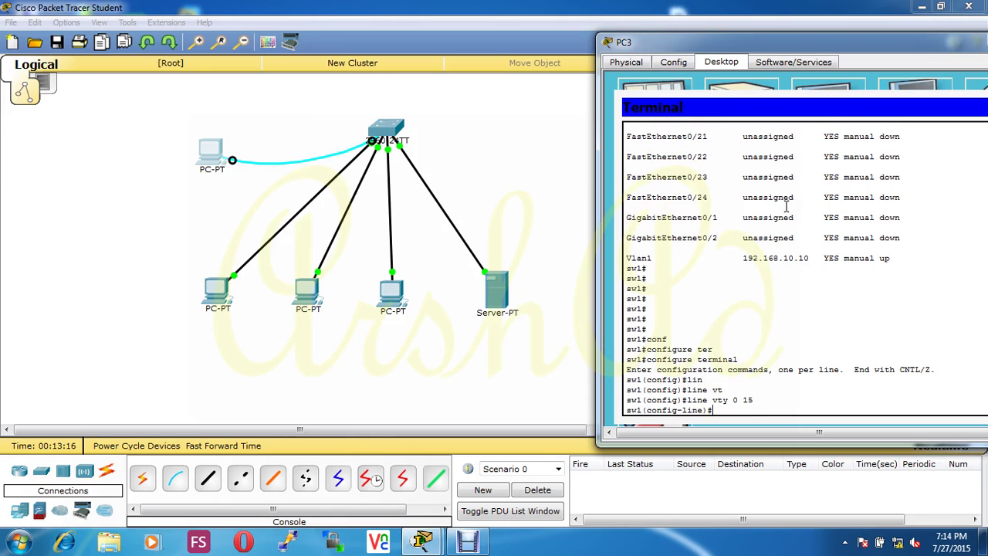
pyautogui.write('pas')
pyautogui.press('Tab')
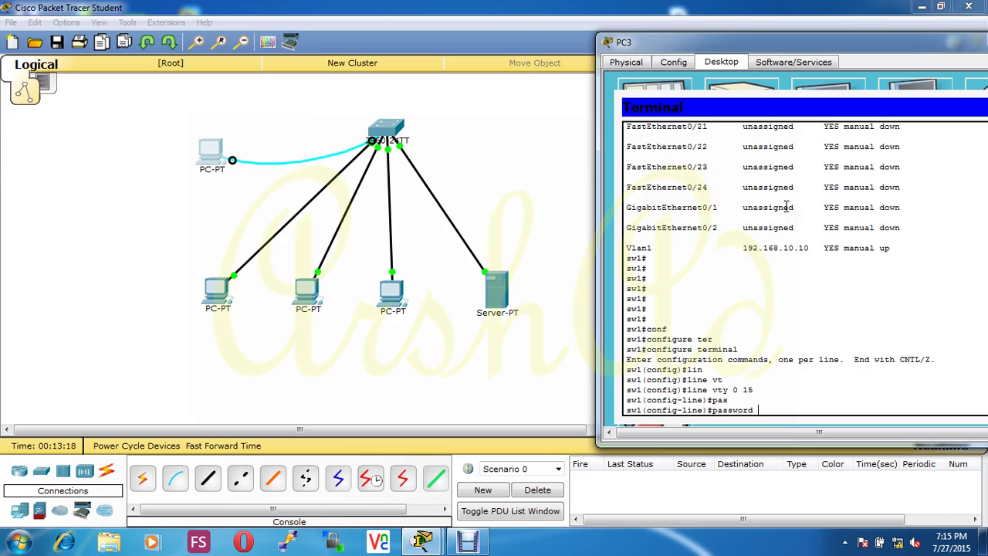
pyautogui.write('ccna')
pyautogui.press('Return')
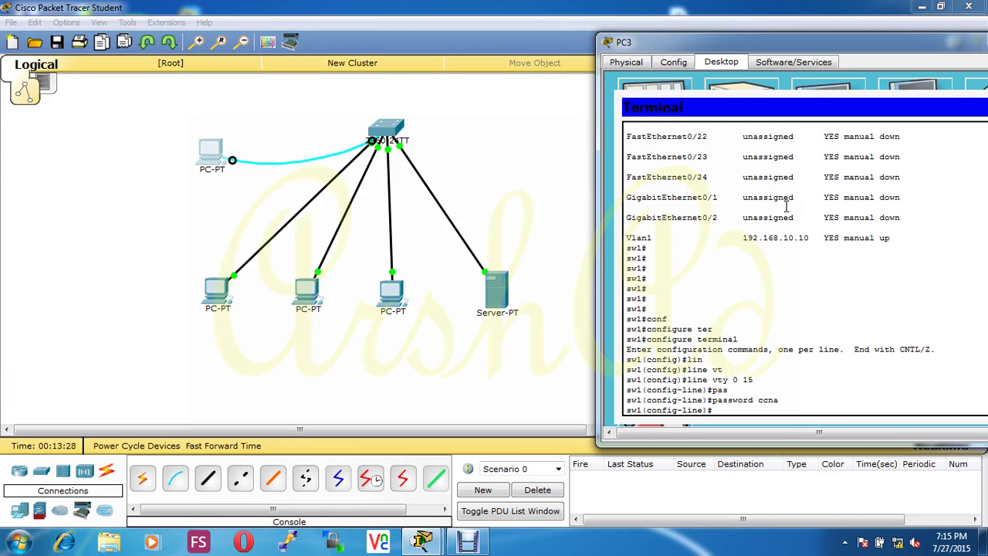
pyautogui.write('loin')
pyautogui.write('gin')
pyautogui.press('Return')
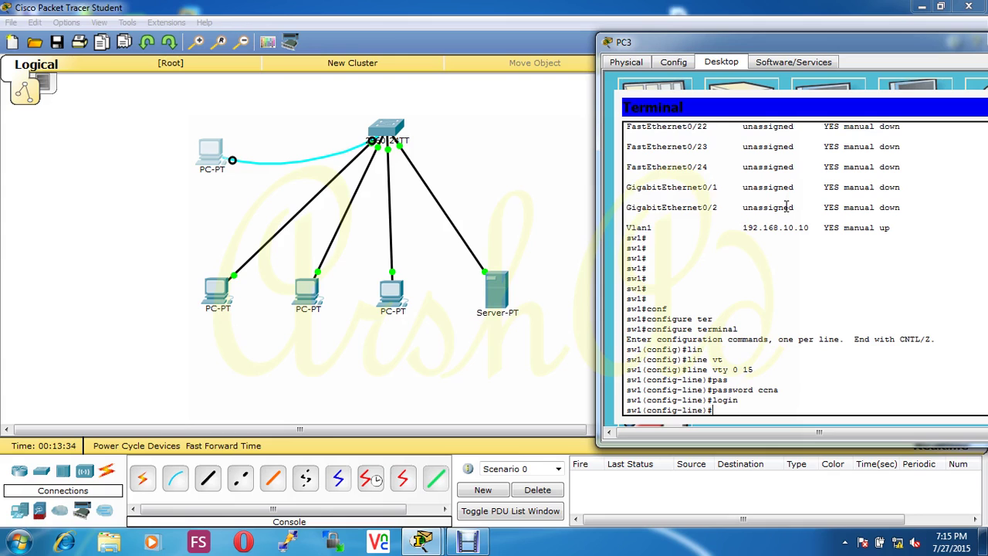
# Step: Exit to global configuration and list the enable command's options with enable ?
pyautogui.write('exit')
pyautogui.press('Return')
pyautogui.write('ena')
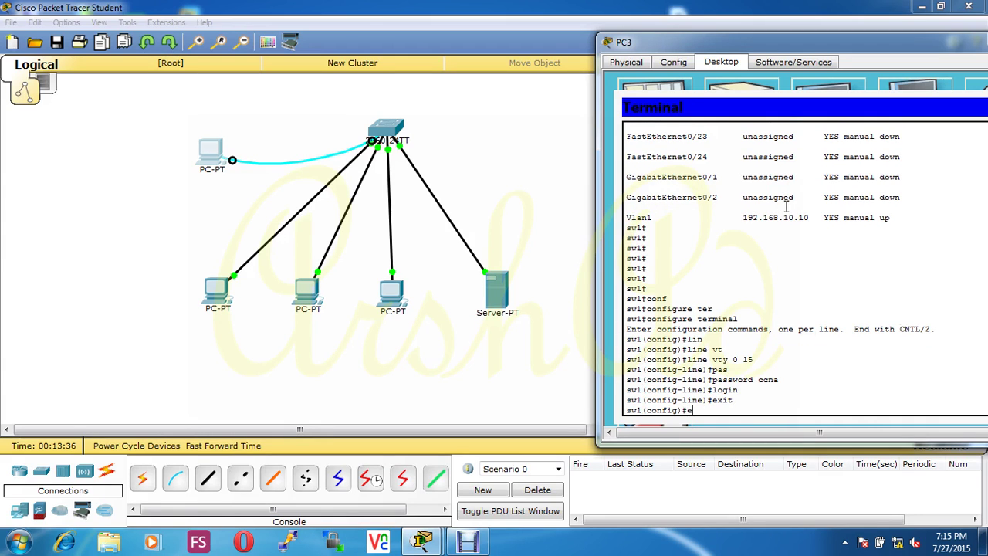
pyautogui.press('Tab')
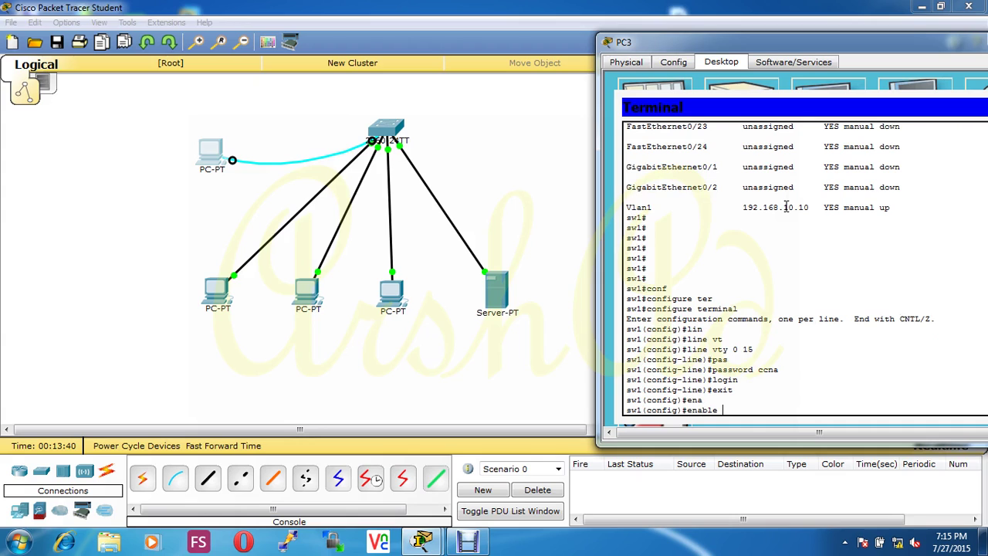
pyautogui.write('?')
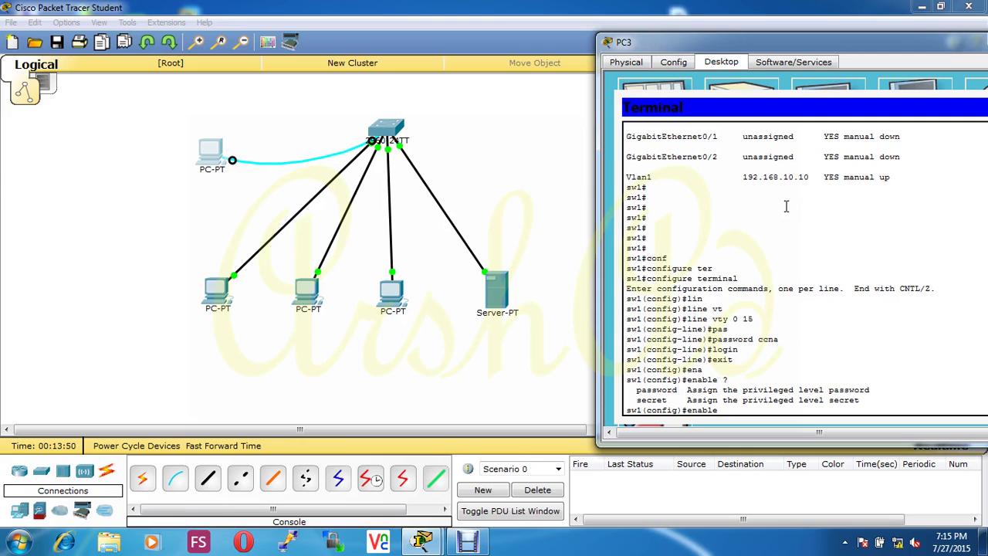
pyautogui.moveTo(871, 391); pyautogui.dragTo(660, 394)
# Step: Set sw1's enable secret for privileged mode
pyautogui.click(732, 410)
pyautogui.write('se')
pyautogui.press('Tab')
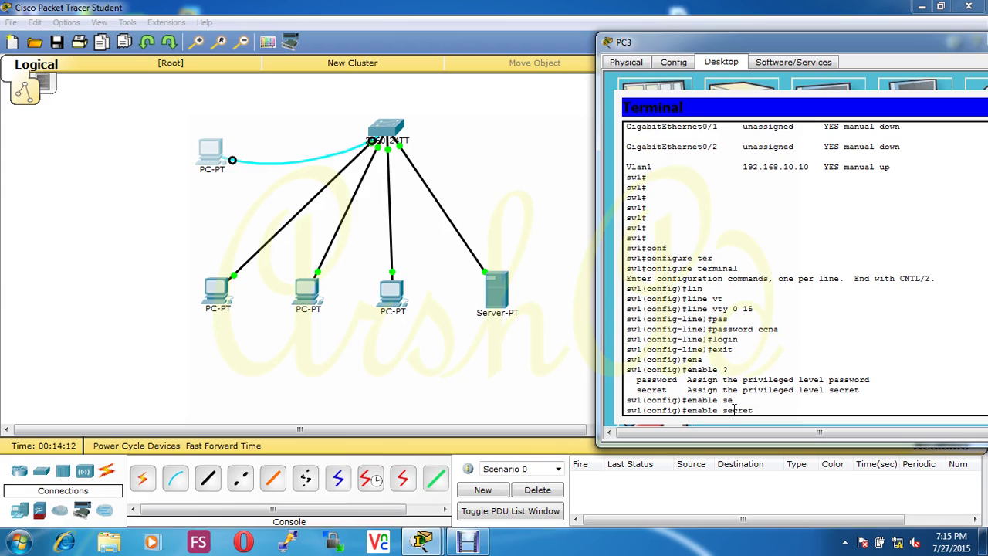
pyautogui.write('ccna')
pyautogui.press('Return')
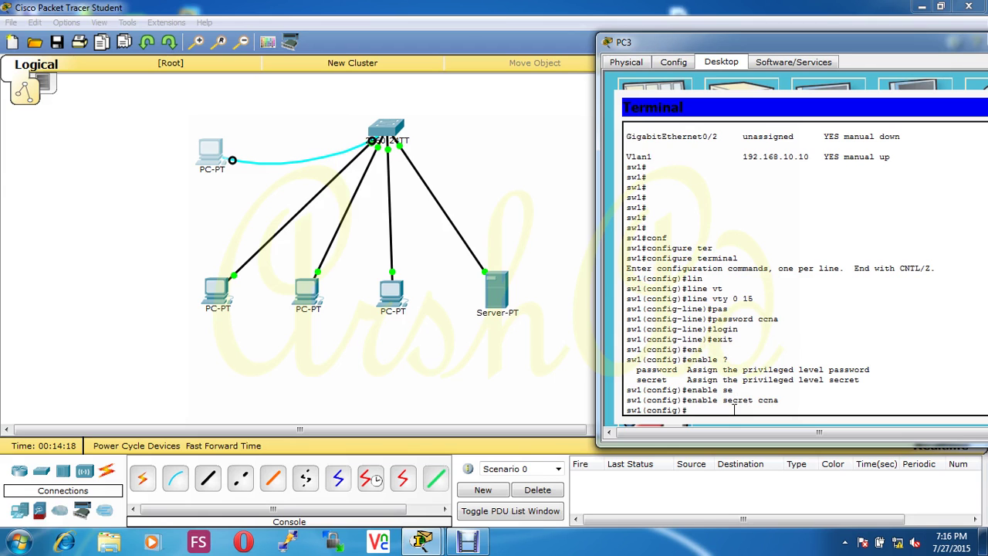
# Step: From PC0's Command Prompt, telnet to 192.168.10.10 and enter the VTY password
pyautogui.click(205, 284)
pyautogui.click(565, 178)
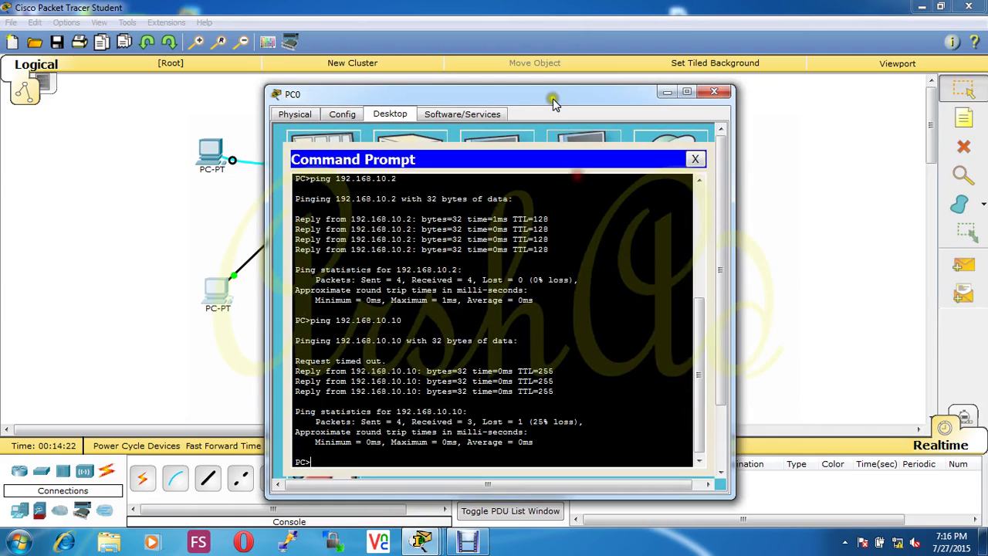
pyautogui.moveTo(548, 92); pyautogui.dragTo(826, 52)
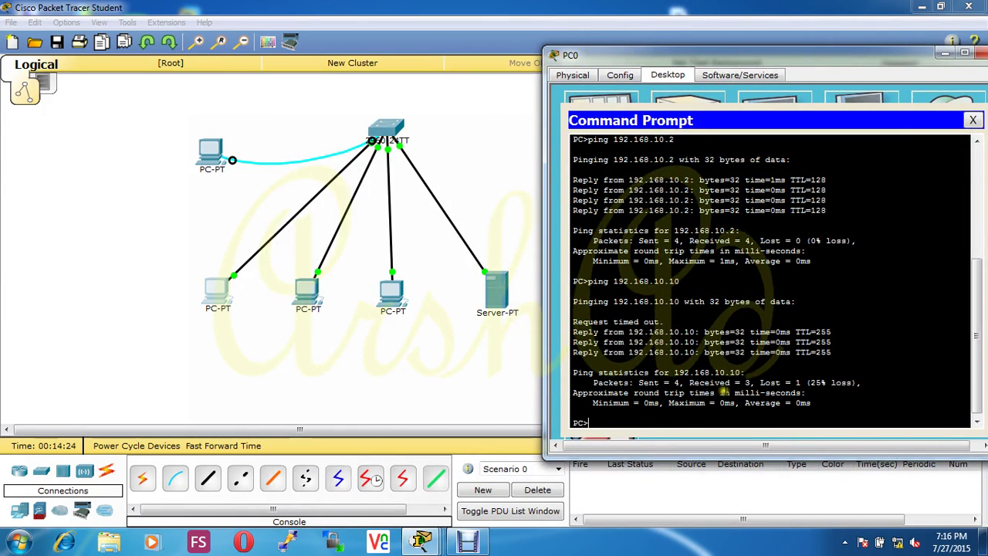
pyautogui.write('telnet 19')
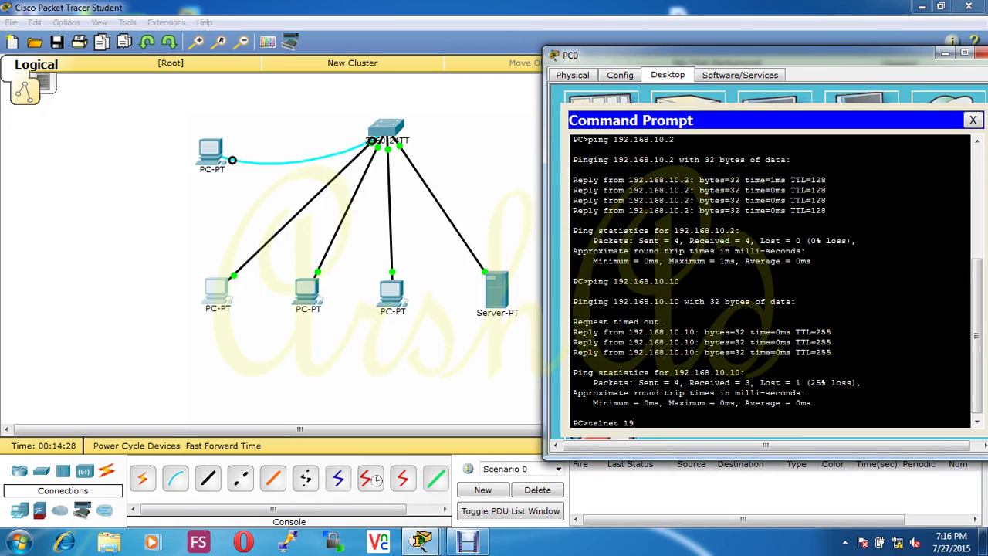
pyautogui.write('2.168.10.10')
pyautogui.press('Return')
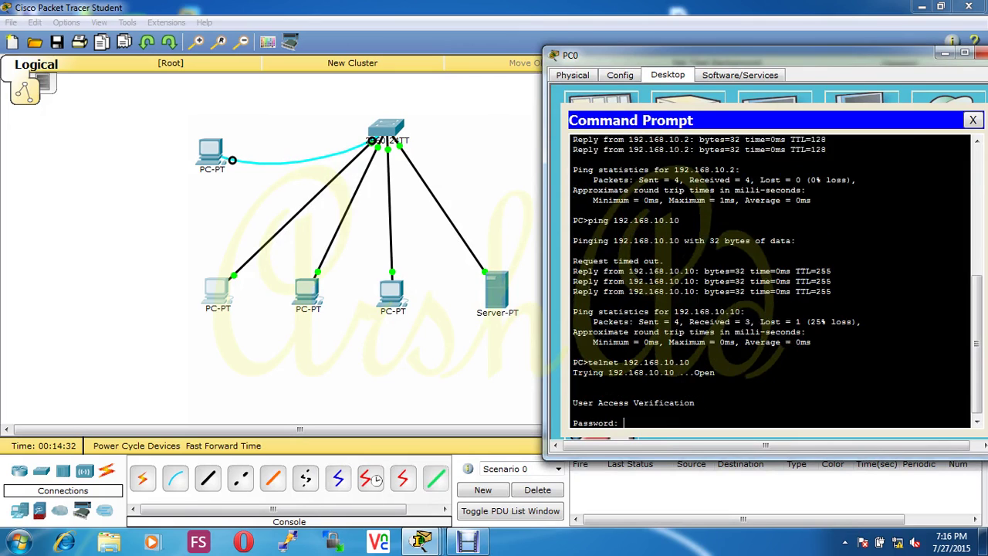
pyautogui.press('Return')
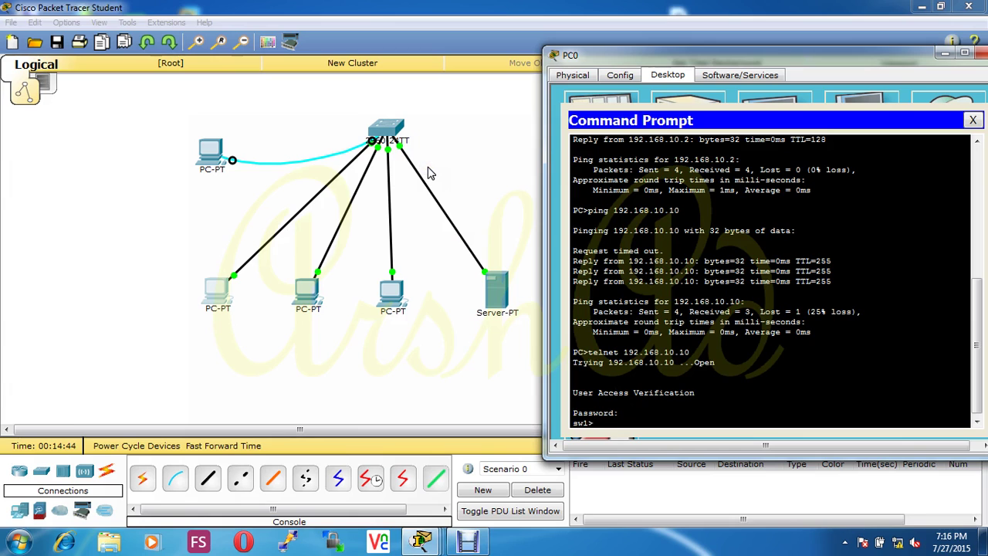
# Step: Over telnet, run enable with the enable secret, then configure terminal on sw1
pyautogui.write('ena')
pyautogui.press('Return')
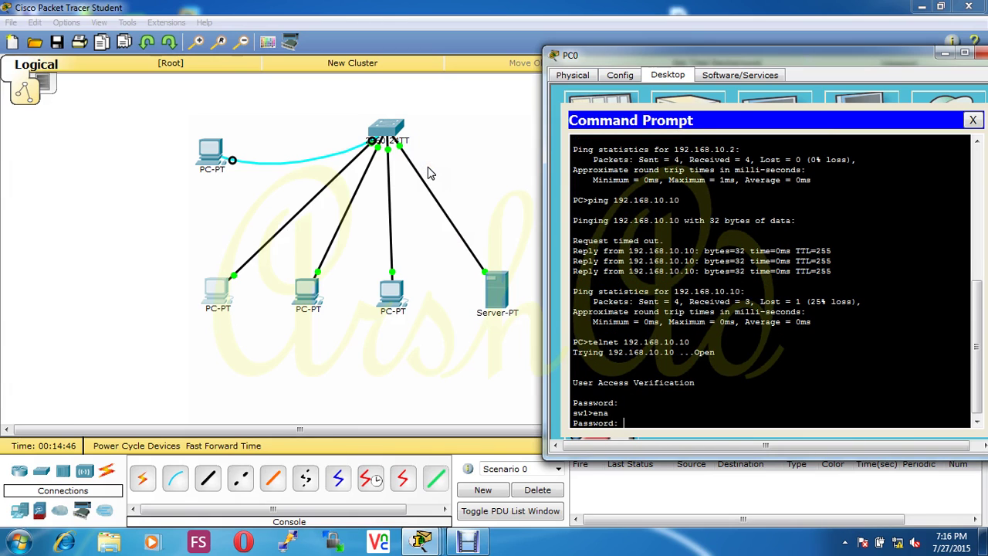
pyautogui.press('Return')
pyautogui.press('Return')
pyautogui.write('co')
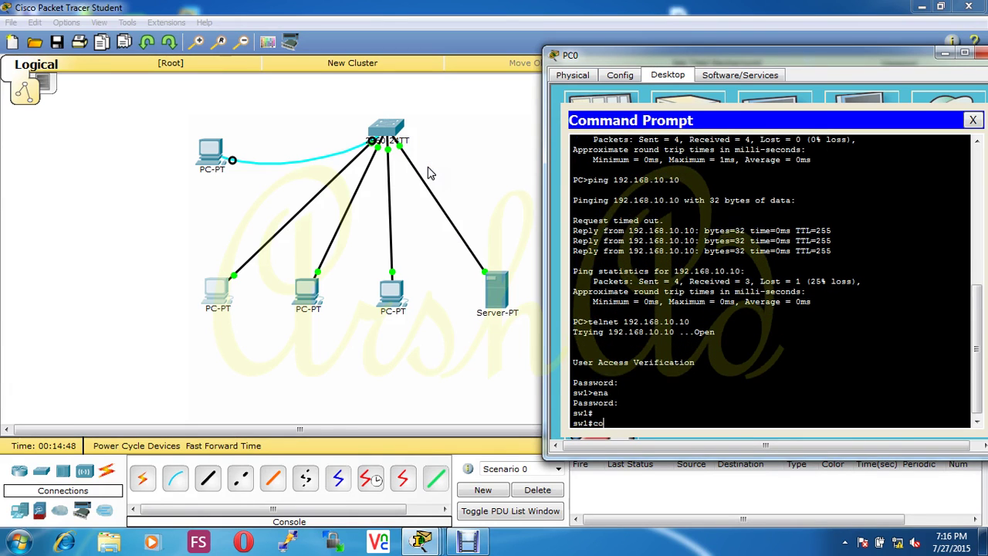
pyautogui.write('nfig')
pyautogui.press('Tab')
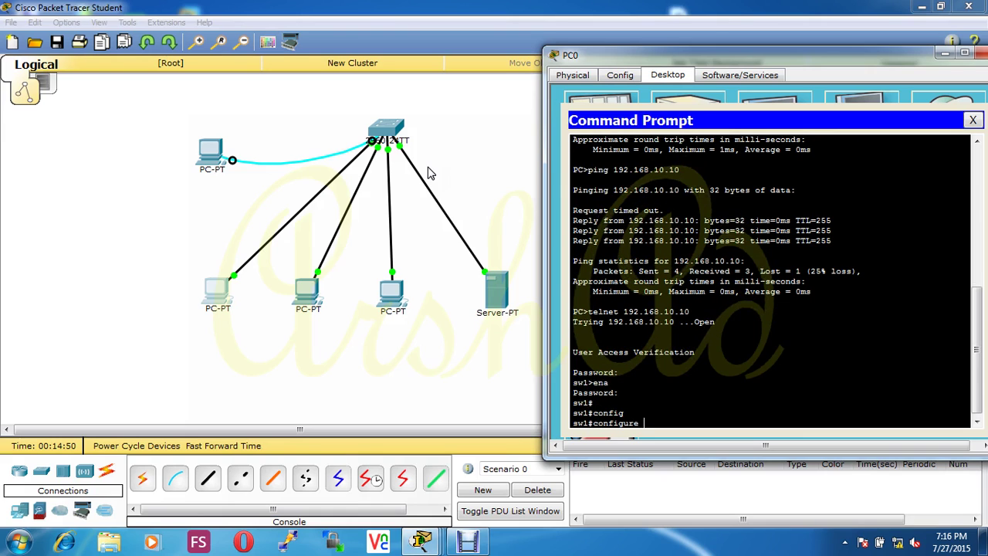
pyautogui.write('ter')
pyautogui.press('Tab')
pyautogui.press('Return')
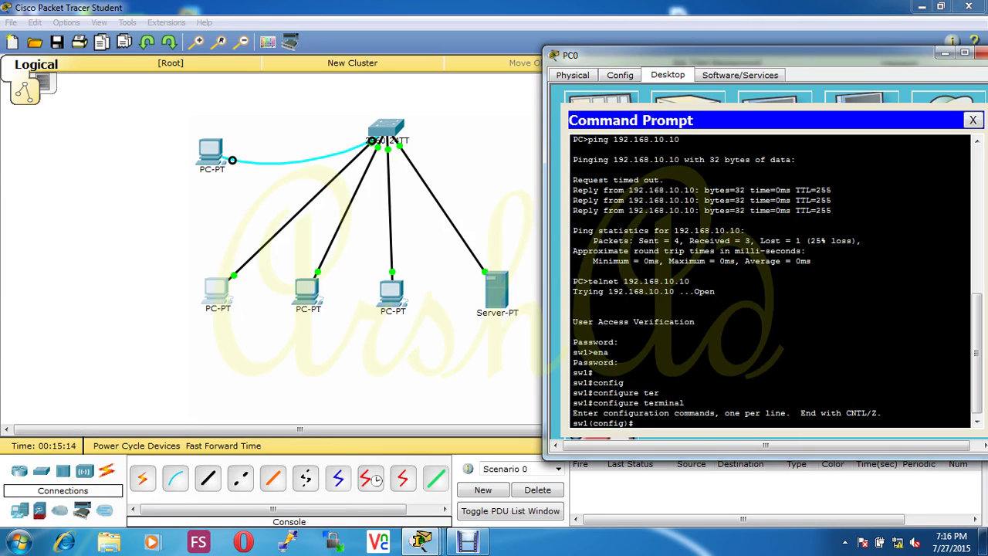
pyautogui.click(468, 541)
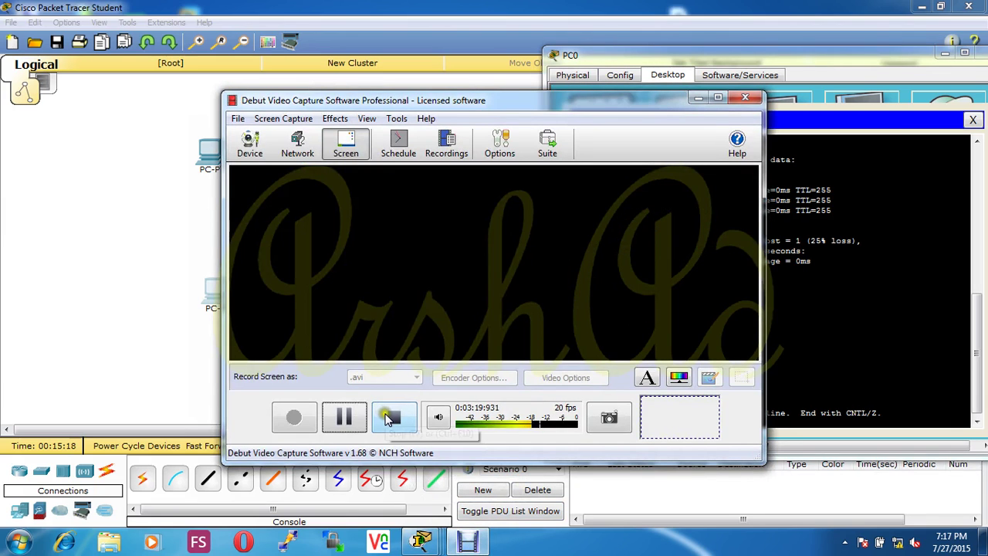